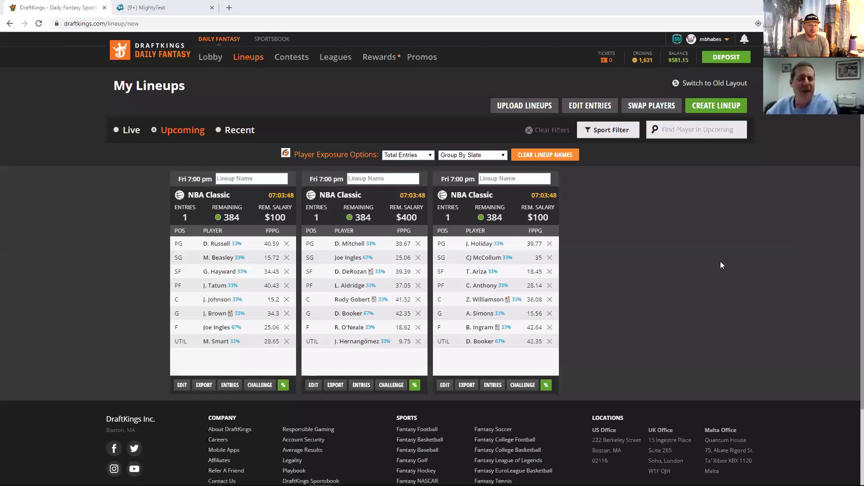
Open the first NBA Classic lineup, look through the slate's games, view the CLE @ WAS point guards and close the lineup unchanged
{"action": "left_click", "coordinate": [184, 385]}
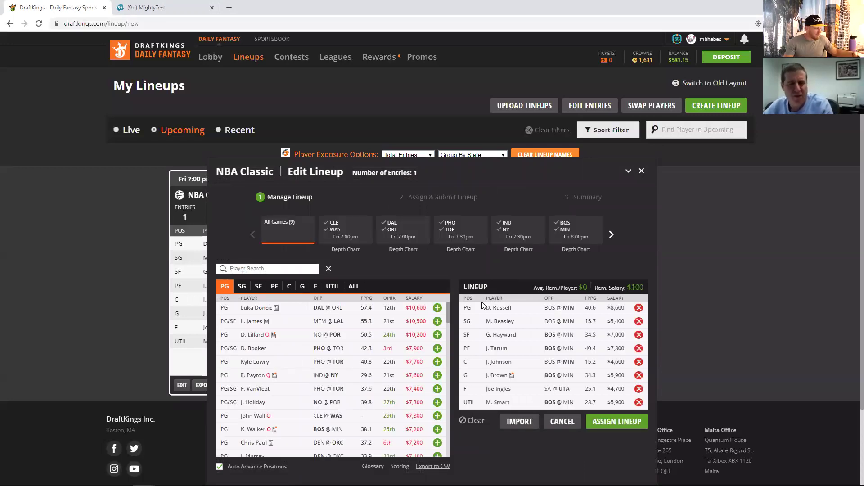
{"action": "left_click", "coordinate": [610, 236]}
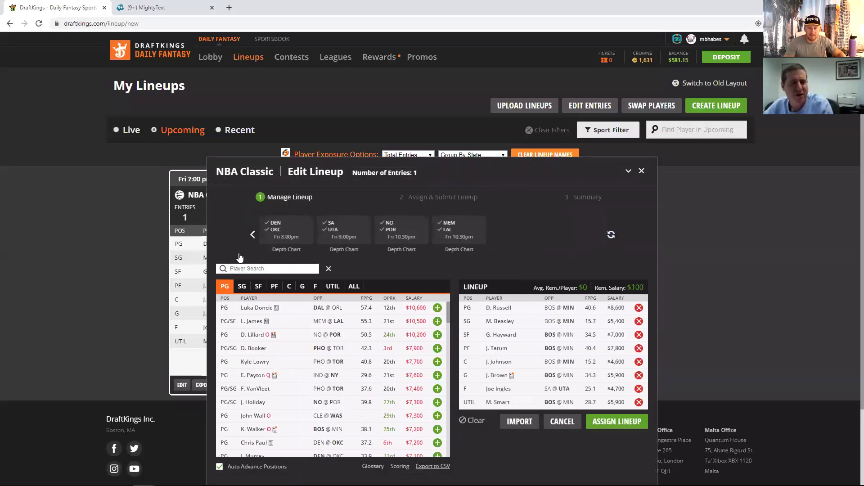
{"action": "left_click", "coordinate": [252, 235]}
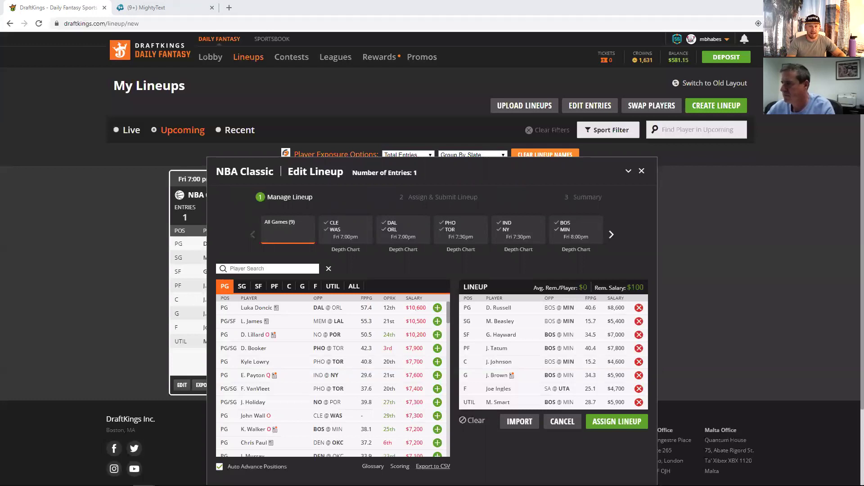
{"action": "left_click", "coordinate": [362, 231]}
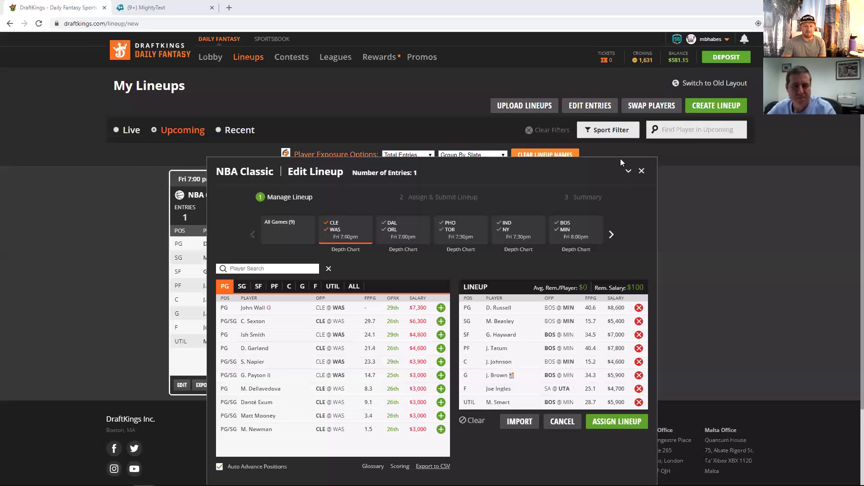
{"action": "left_click", "coordinate": [641, 170]}
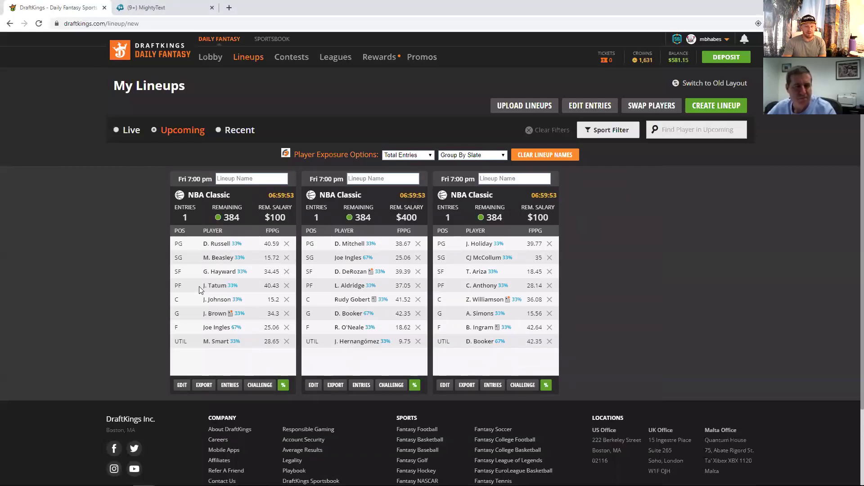
Try replacing D. Booker with B. Beal in the UTIL spot of the third lineup
{"action": "left_click", "coordinate": [443, 386]}
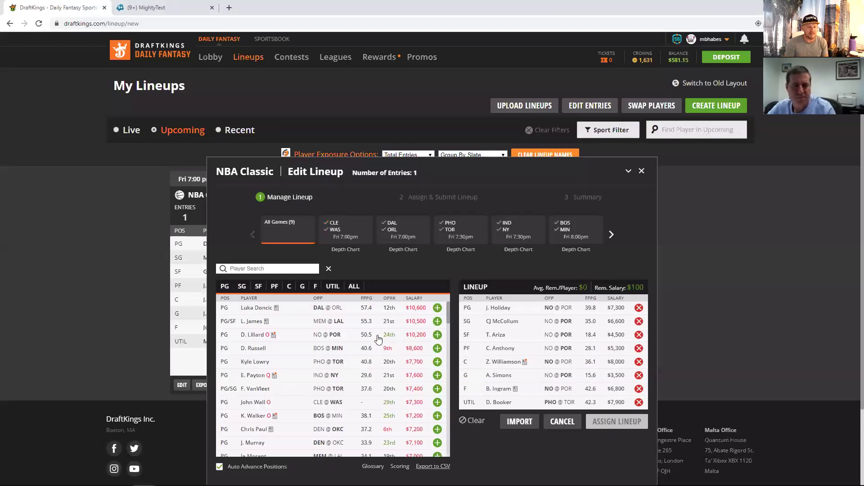
{"action": "left_click", "coordinate": [639, 401]}
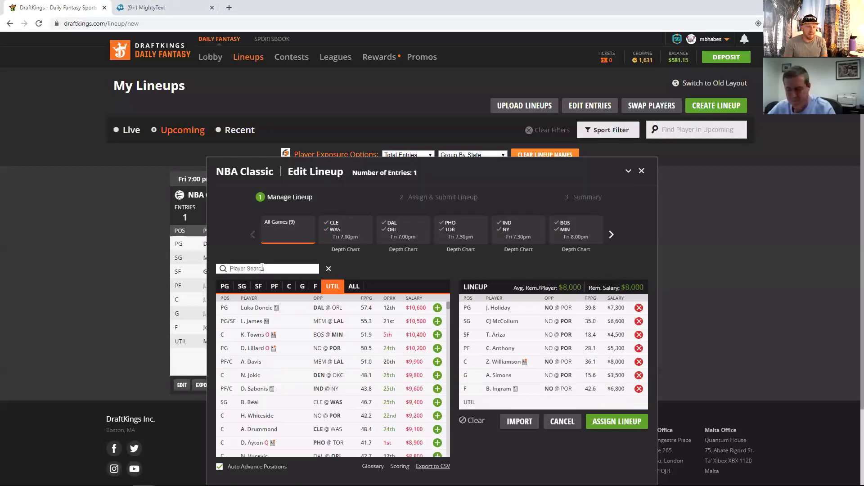
{"action": "type", "text": "bea"}
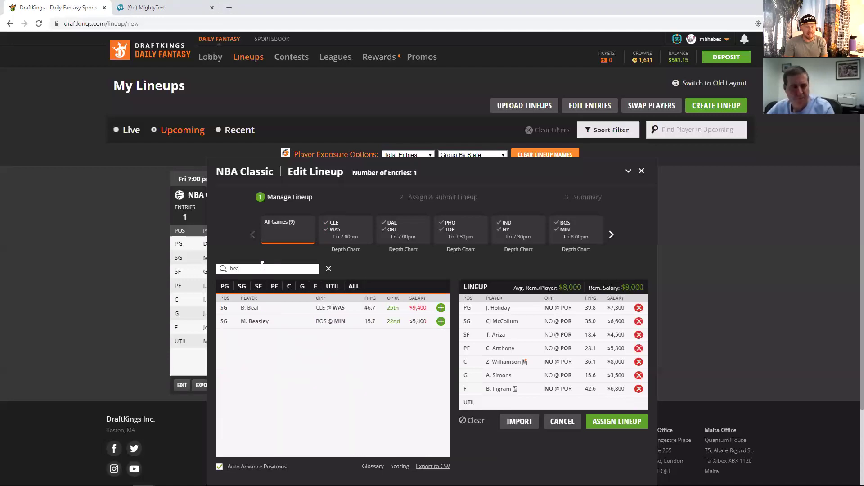
{"action": "type", "text": "l"}
{"action": "left_click", "coordinate": [353, 317]}
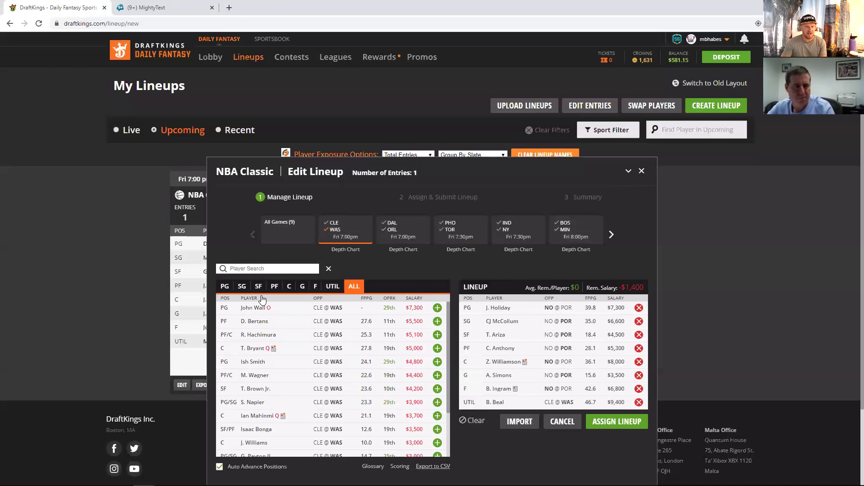
View the point guards in the CLE @ WAS game, narrow them to WAS only, and close the lineup without saving
{"action": "left_click", "coordinate": [224, 286]}
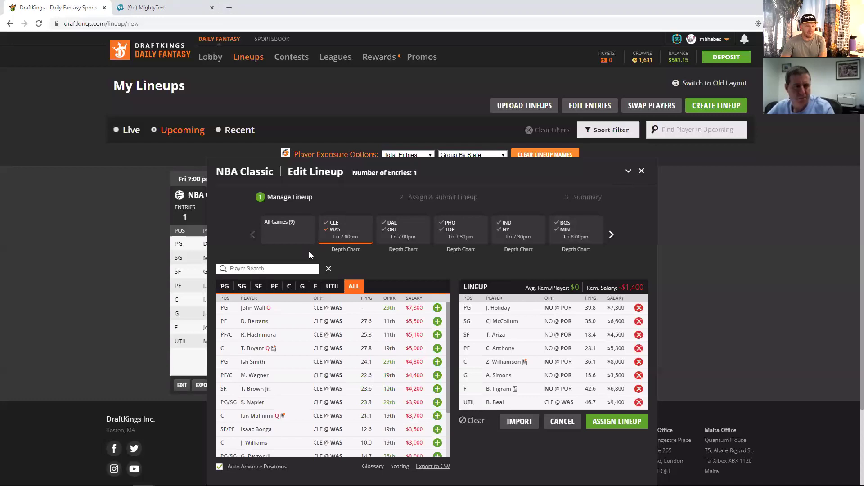
{"action": "left_click", "coordinate": [334, 230]}
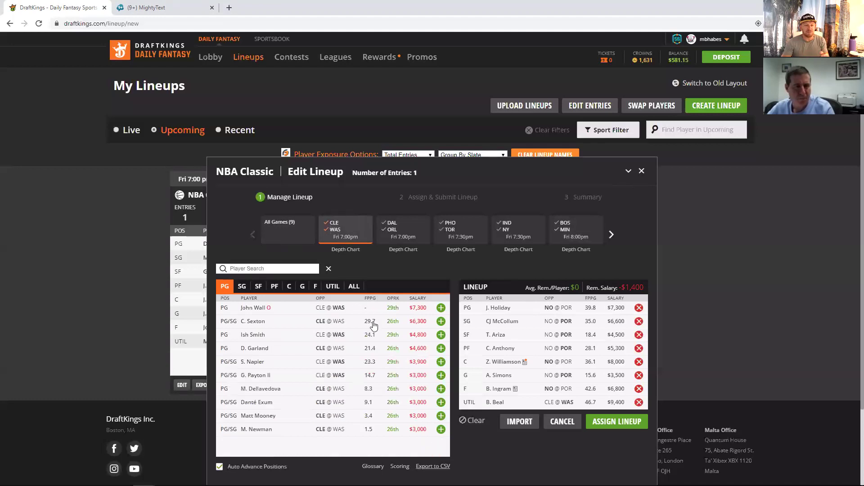
{"action": "left_click", "coordinate": [357, 238]}
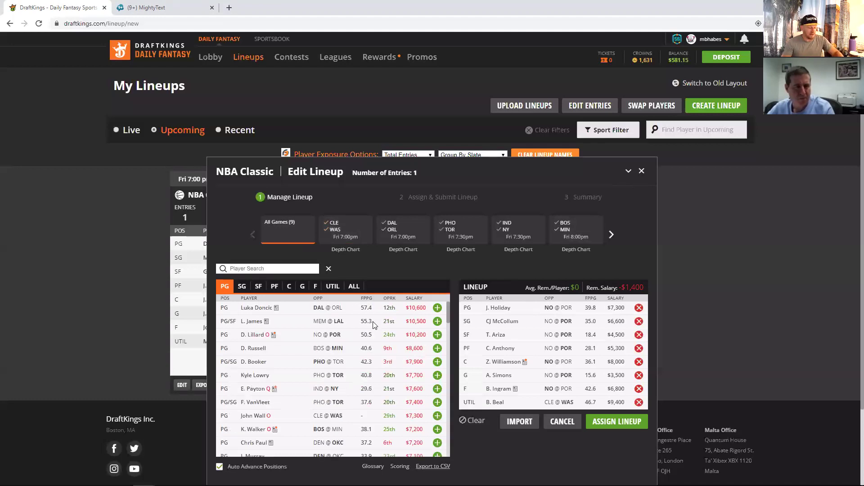
{"action": "left_click", "coordinate": [305, 239]}
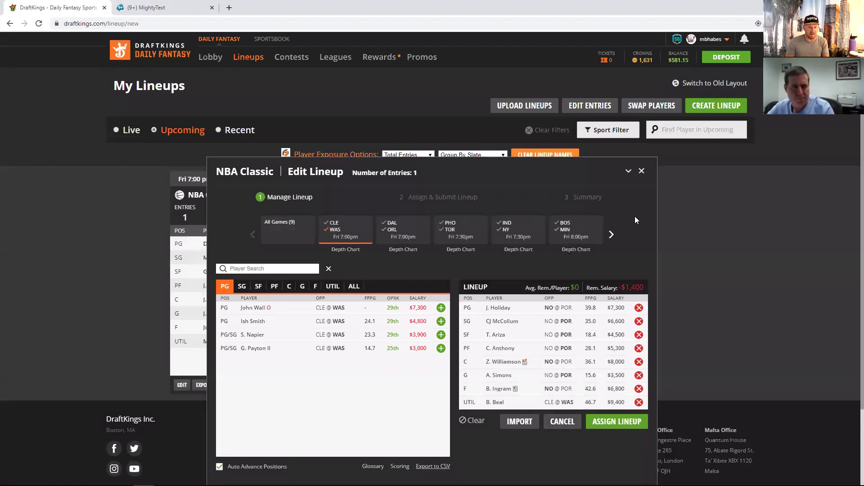
{"action": "left_click", "coordinate": [642, 172]}
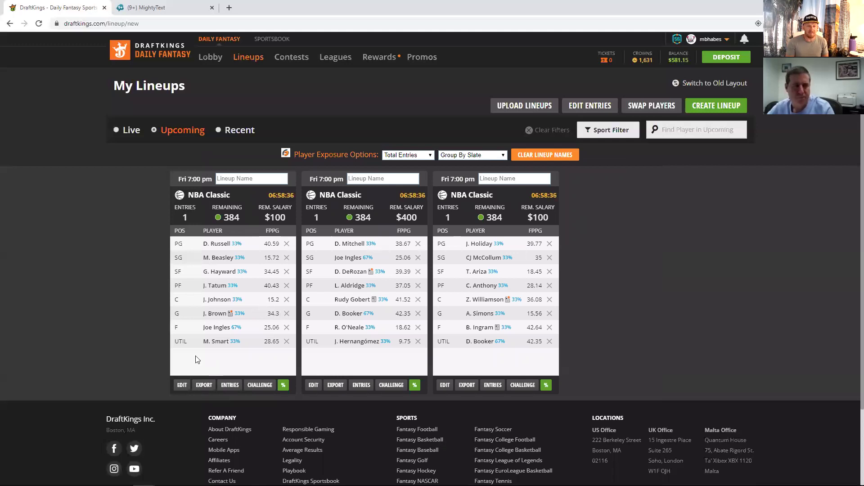
Reopen the first lineup, view only the WAS point guards, and clear the team filter
{"action": "left_click", "coordinate": [183, 384]}
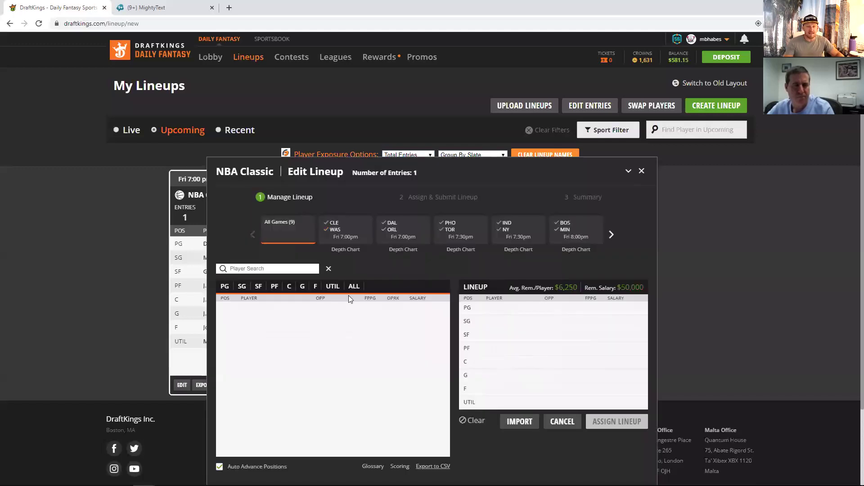
{"action": "left_click", "coordinate": [373, 243]}
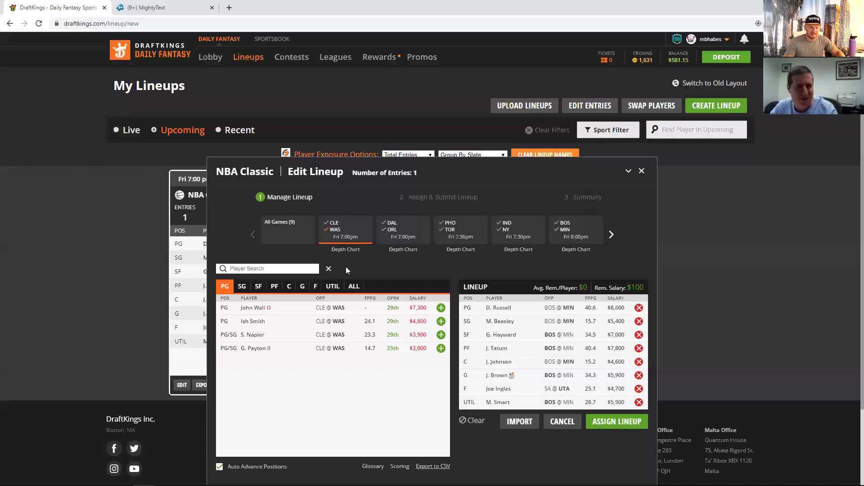
{"action": "left_click", "coordinate": [348, 231]}
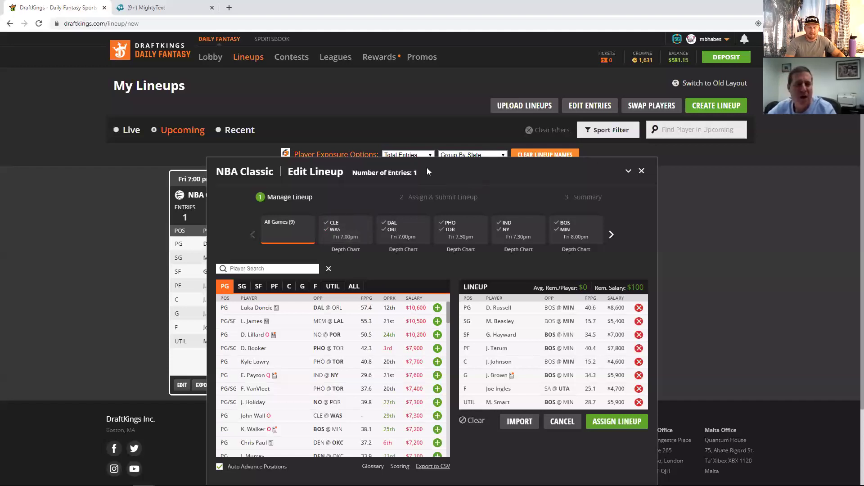
View the point guards of the DAL @ ORL and PHO @ TOR games, and close the first lineup unchanged
{"action": "left_click", "coordinate": [390, 227]}
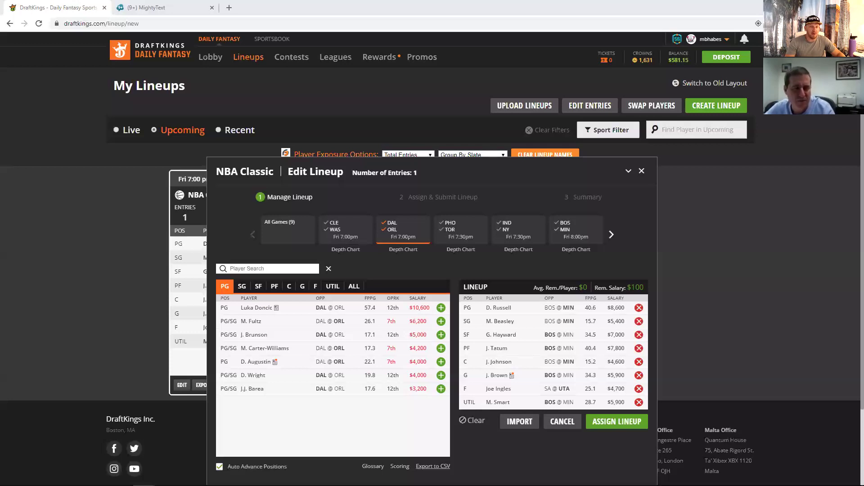
{"action": "left_click", "coordinate": [390, 230]}
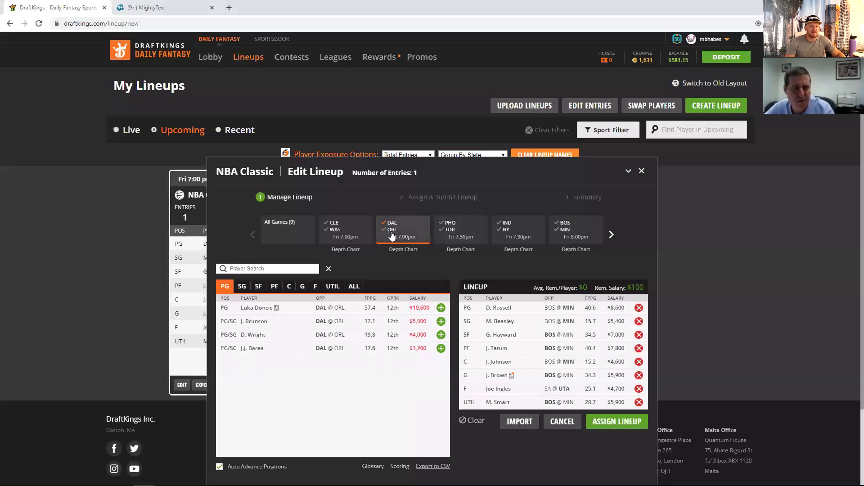
{"action": "left_click", "coordinate": [430, 233]}
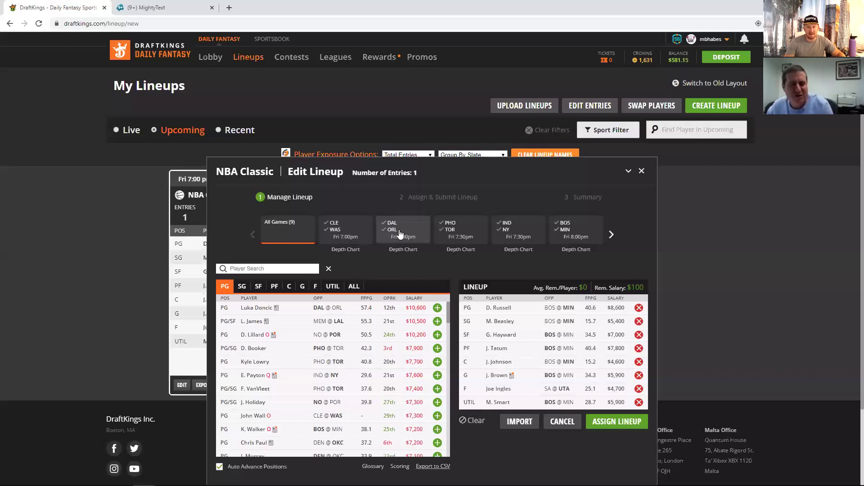
{"action": "left_click", "coordinate": [451, 228]}
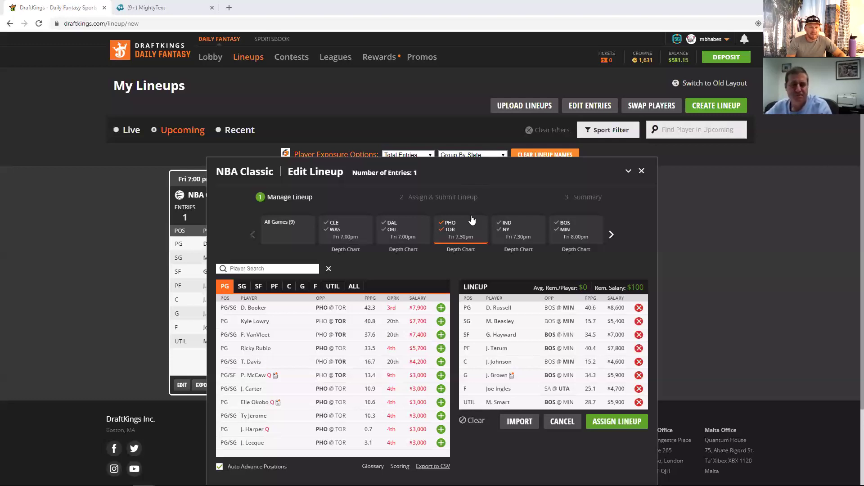
{"action": "left_click", "coordinate": [641, 172]}
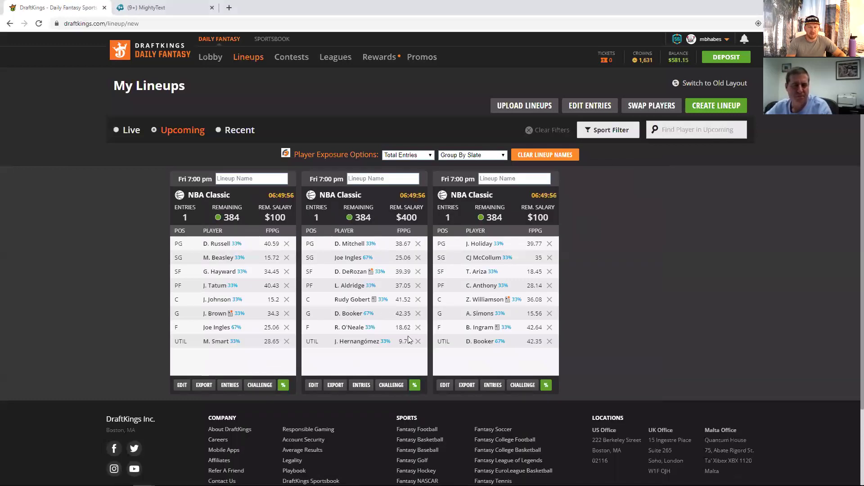
Open the third lineup, view the DEN @ OKC point guards, narrow them to OKC only, and close the lineup unchanged
{"action": "left_click", "coordinate": [445, 384]}
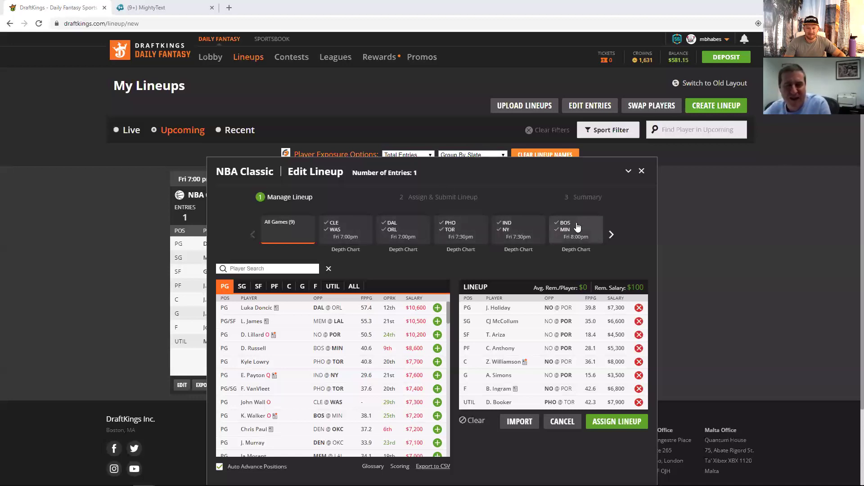
{"action": "left_click", "coordinate": [610, 234]}
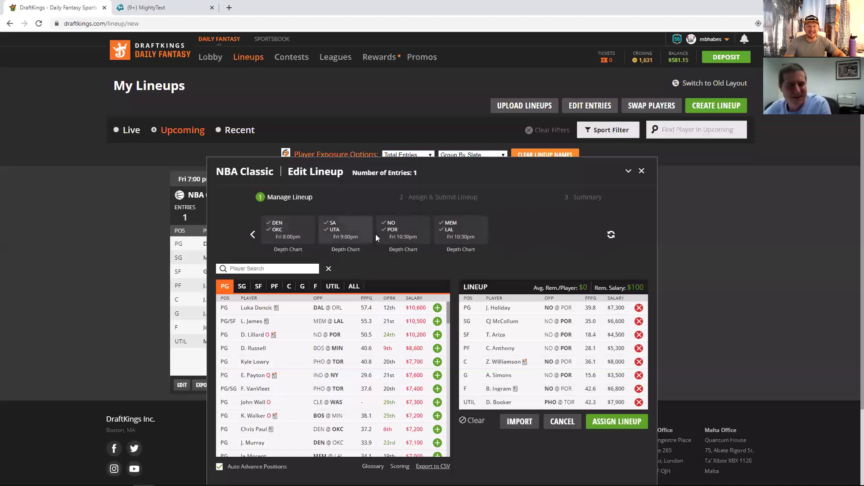
{"action": "left_click", "coordinate": [278, 235]}
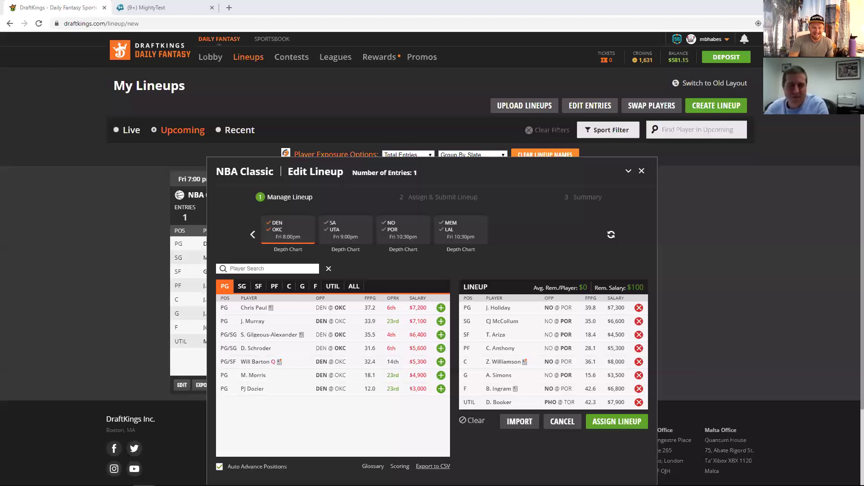
{"action": "left_click", "coordinate": [846, 447]}
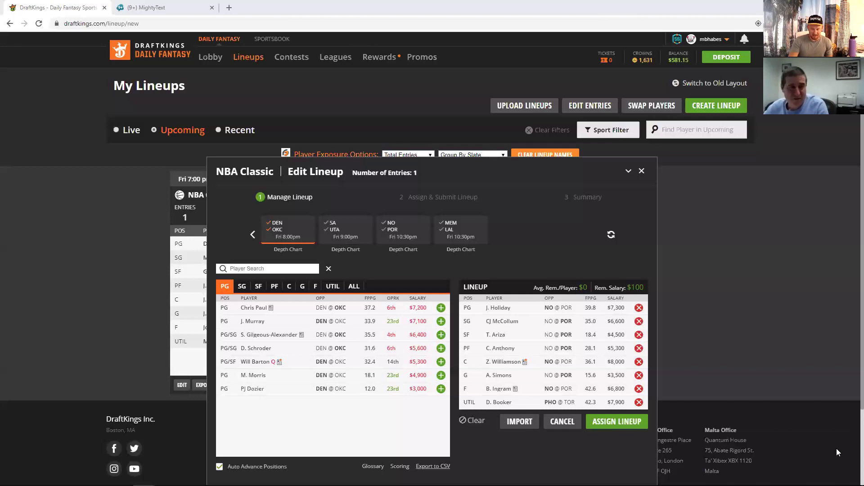
{"action": "left_click", "coordinate": [278, 224]}
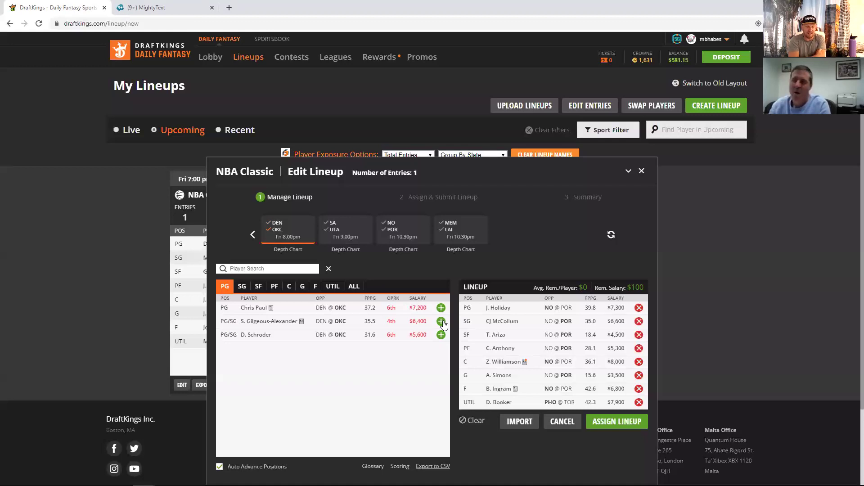
{"action": "left_click", "coordinate": [272, 236]}
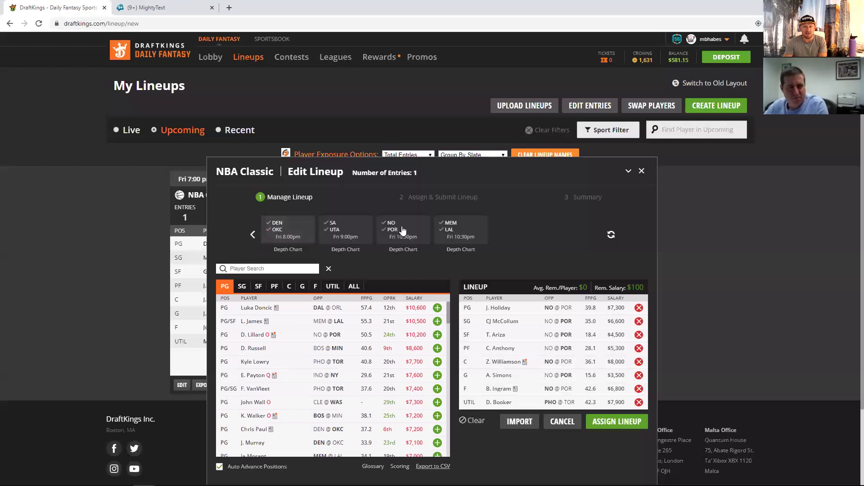
{"action": "left_click", "coordinate": [641, 171]}
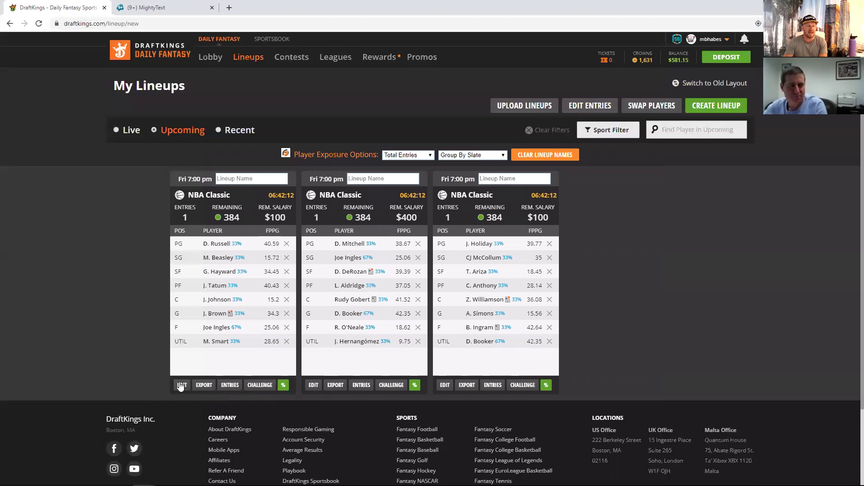
Reopen the first lineup and look through the slate's later games, from DEN @ OKC to MEM @ LAL
{"action": "left_click", "coordinate": [244, 375]}
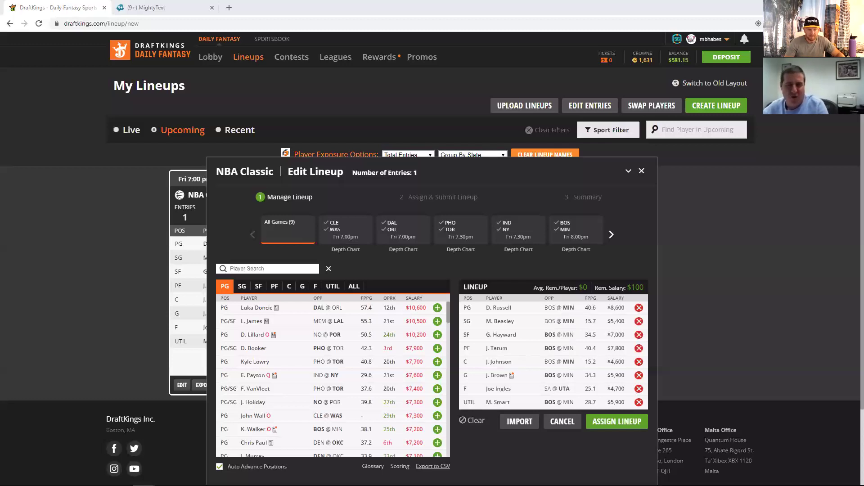
{"action": "left_click", "coordinate": [845, 447]}
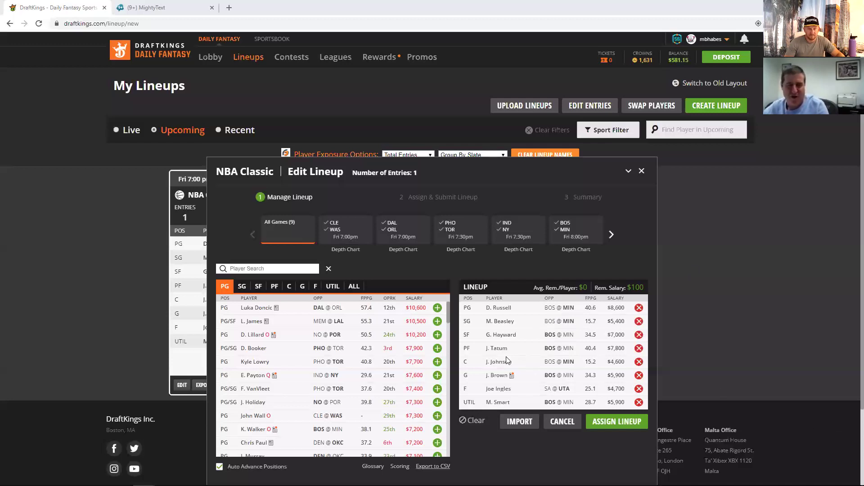
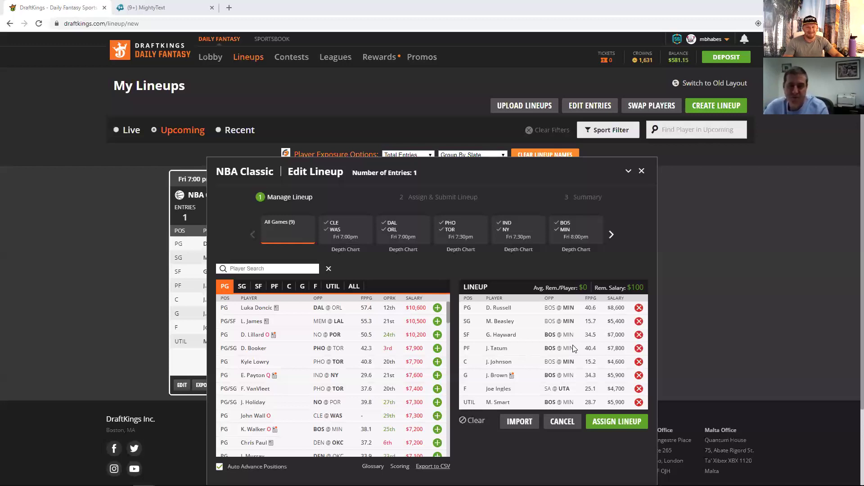
{"action": "mouse_move", "coordinate": [761, 481]}
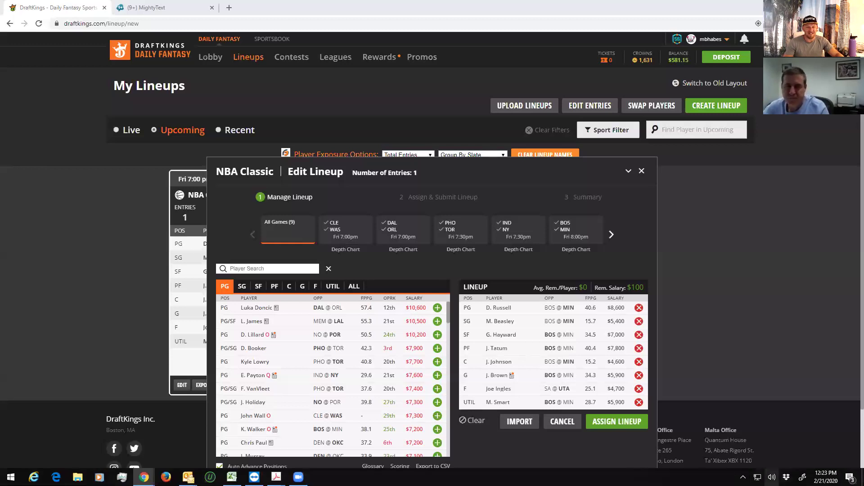
{"action": "left_click", "coordinate": [612, 234]}
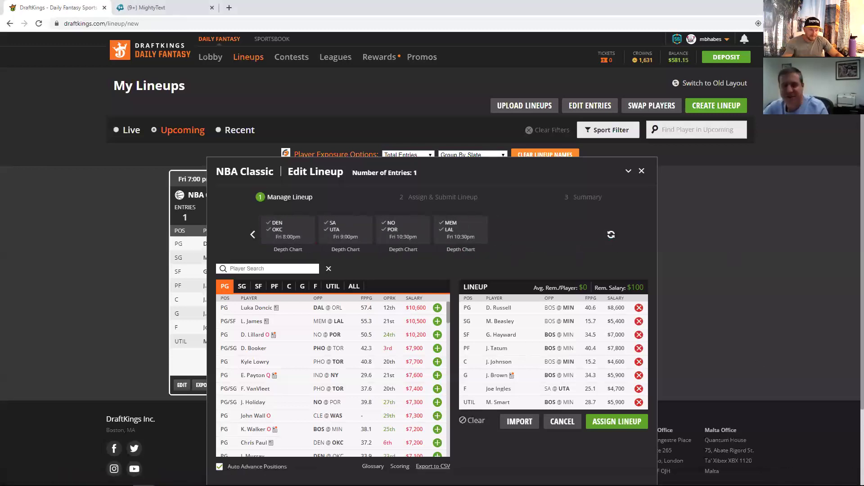
{"action": "left_click", "coordinate": [253, 236]}
{"action": "left_click", "coordinate": [608, 234]}
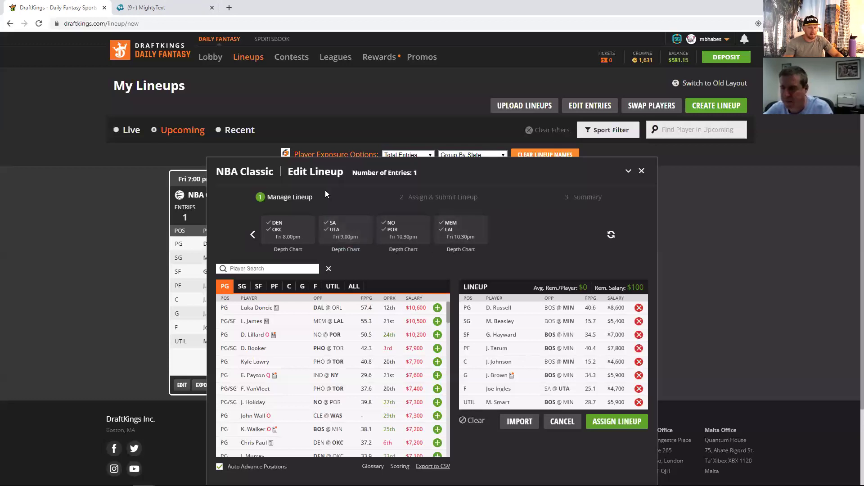
View the SA point guards, widen the list to both SA @ UTA teams, and close the first lineup unchanged
{"action": "left_click", "coordinate": [334, 229]}
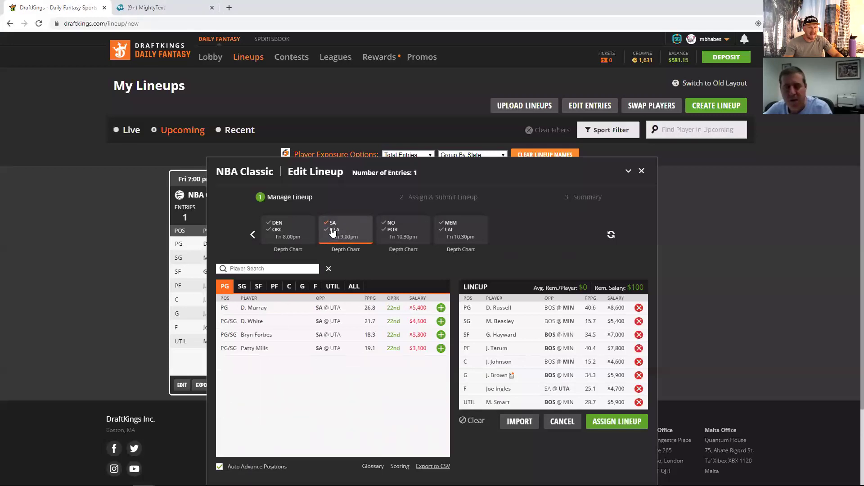
{"action": "left_click", "coordinate": [350, 234]}
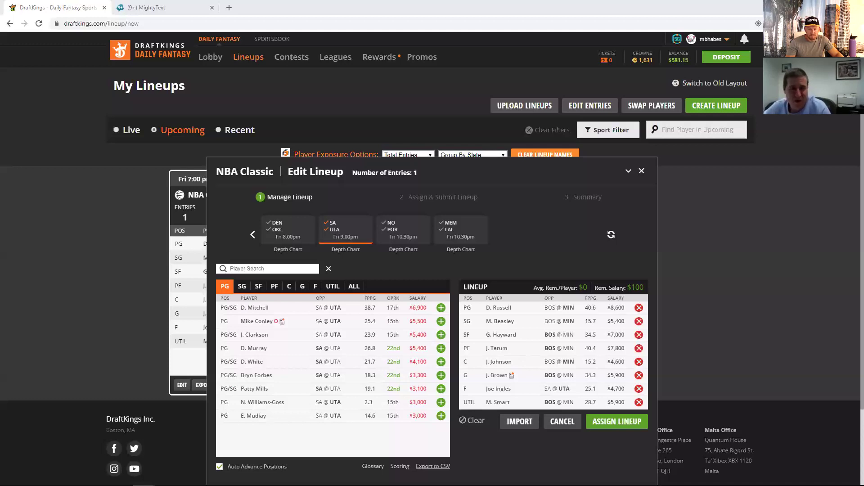
{"action": "left_click", "coordinate": [642, 171]}
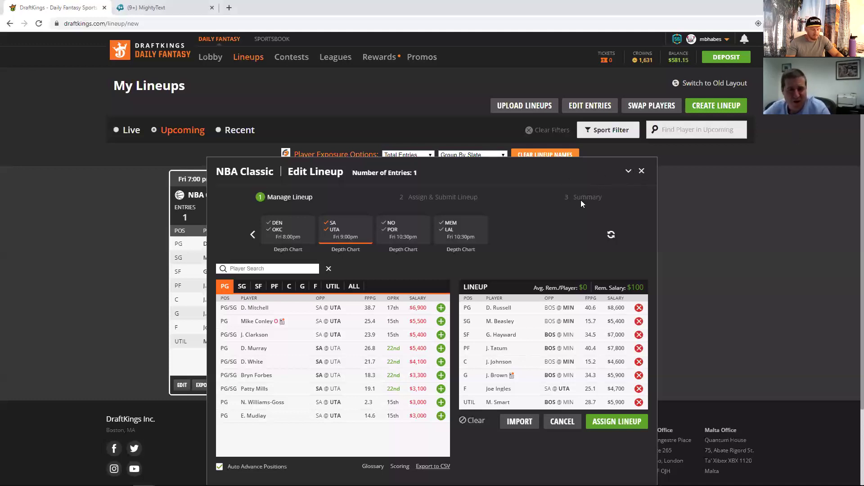
Open the second lineup, view the point guards of the NO @ POR game, and close the lineup unchanged
{"action": "left_click", "coordinate": [314, 385]}
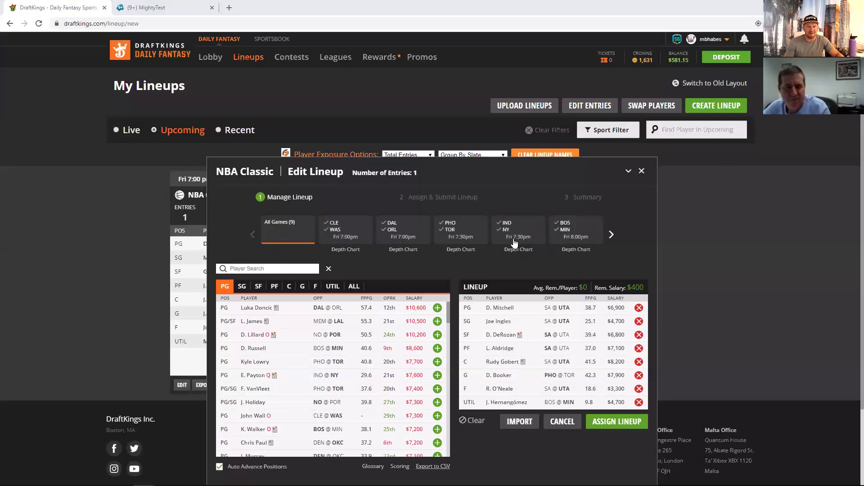
{"action": "left_click", "coordinate": [611, 235]}
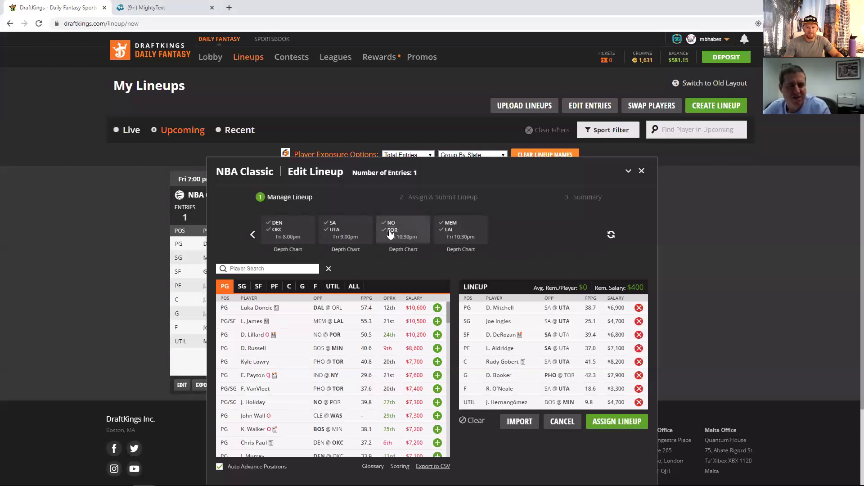
{"action": "left_click", "coordinate": [390, 233]}
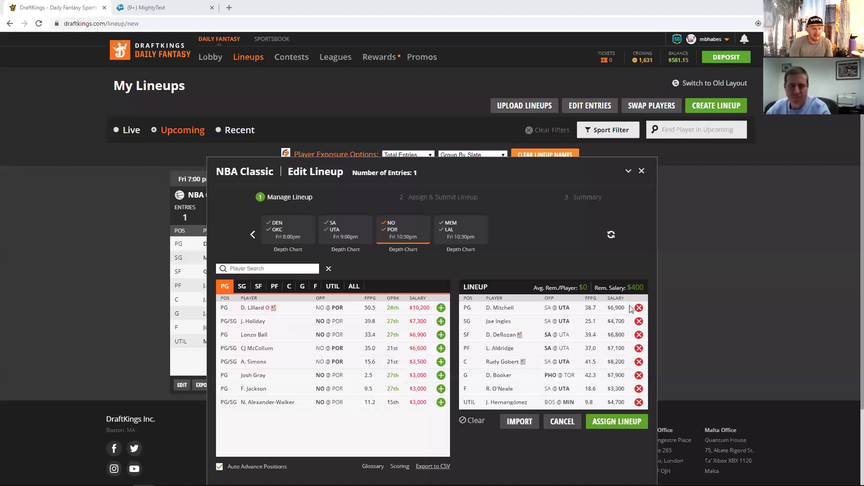
{"action": "left_click", "coordinate": [641, 170]}
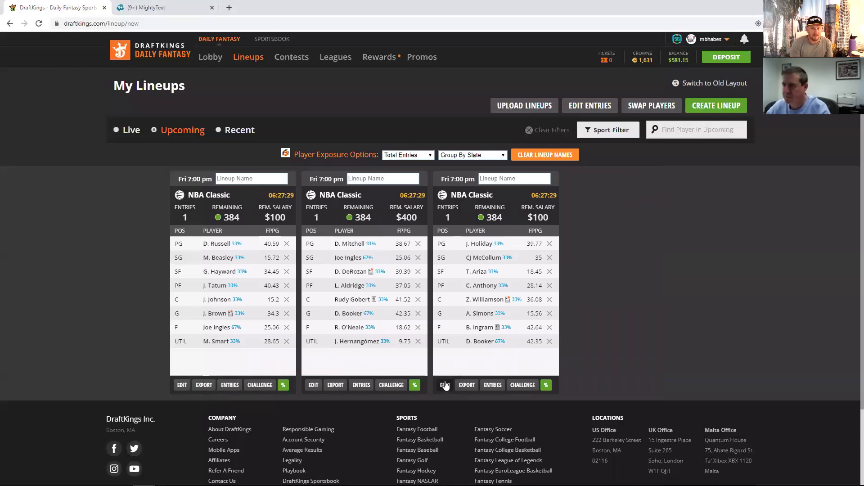
Open the third lineup and view the point guards of the MEM @ LAL game
{"action": "left_click", "coordinate": [445, 386]}
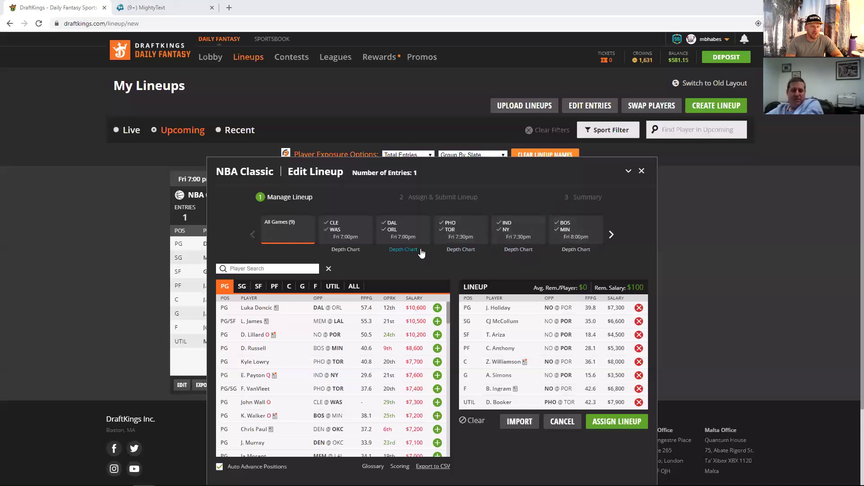
{"action": "left_click", "coordinate": [610, 236]}
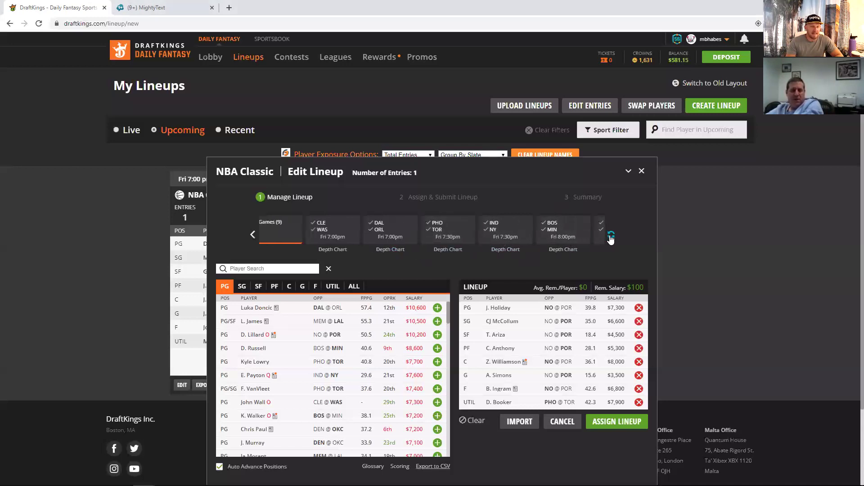
{"action": "left_click", "coordinate": [611, 236]}
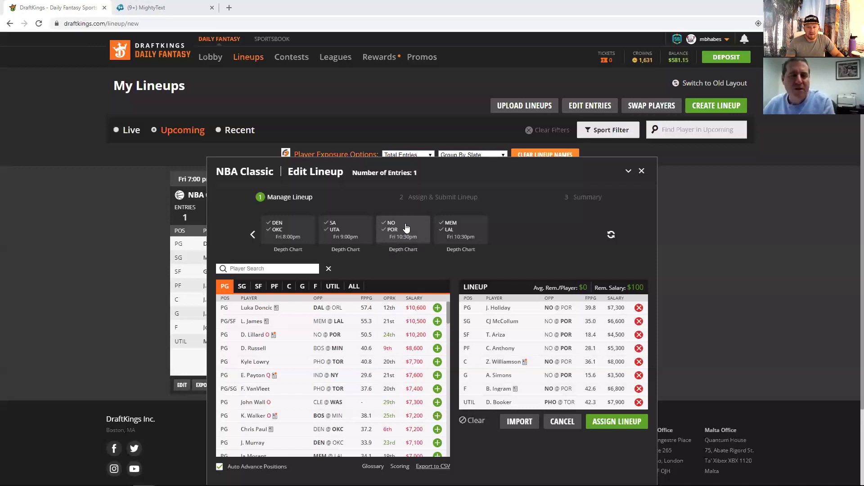
{"action": "left_click", "coordinate": [453, 232]}
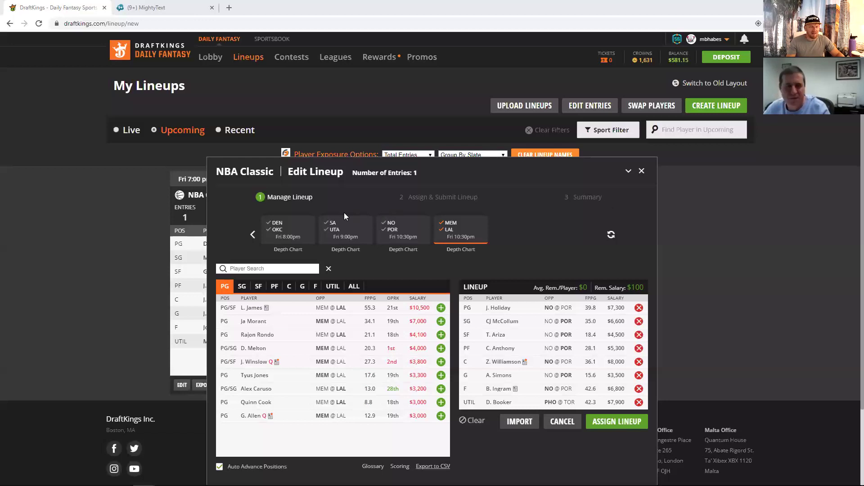
Narrow the point guards to MEM only, review D. Melton's 10-game log, and close his player card
{"action": "left_click", "coordinate": [449, 230]}
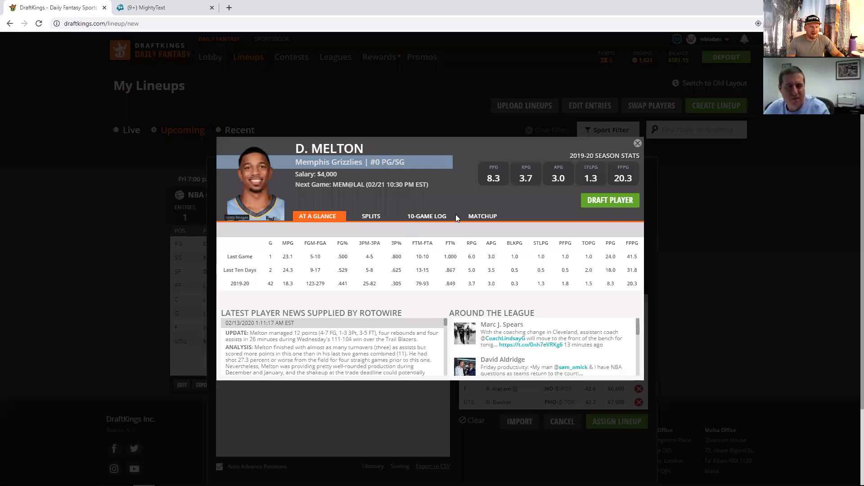
{"action": "left_click", "coordinate": [433, 218]}
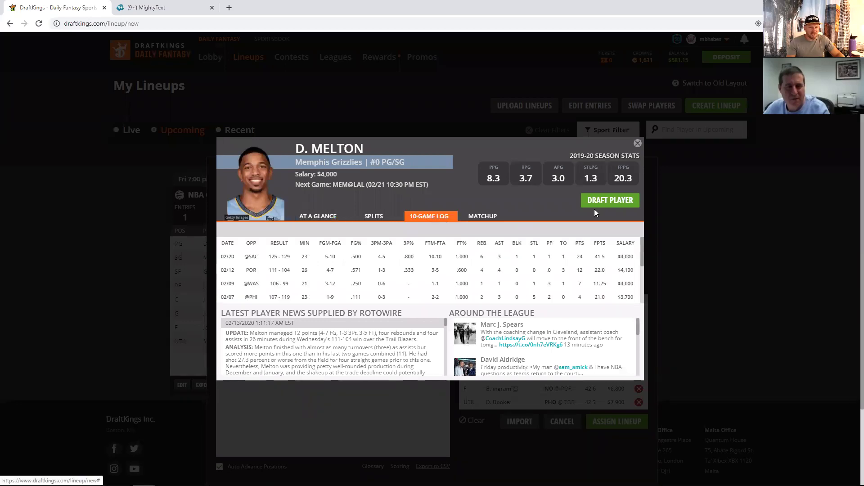
{"action": "left_click", "coordinate": [638, 143]}
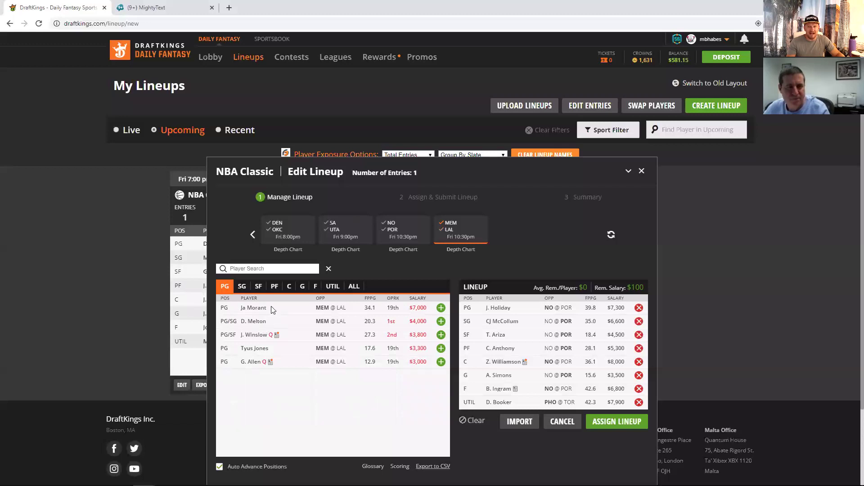
Review Tyus Jones's 10-game log and close his player card
{"action": "left_click", "coordinate": [251, 351]}
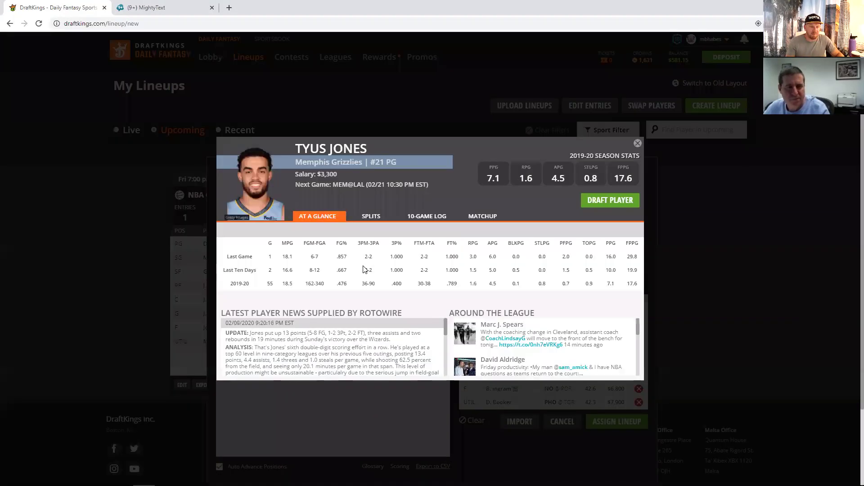
{"action": "left_click", "coordinate": [418, 220]}
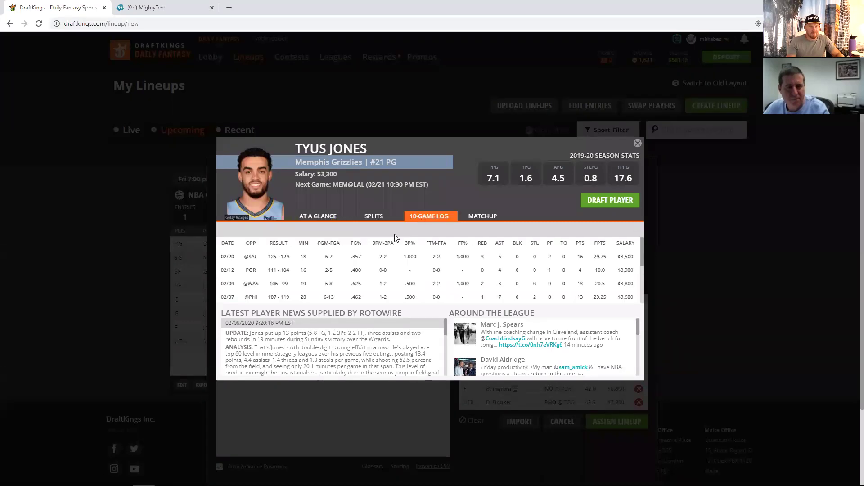
{"action": "left_click", "coordinate": [638, 144]}
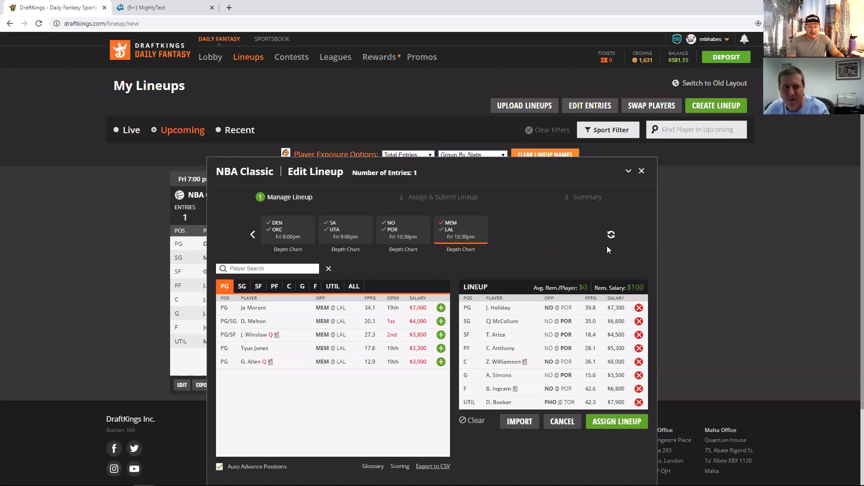
Clear the MEM team filter, dismiss the desktop notification, and go back to the slate's earlier games
{"action": "left_click", "coordinate": [452, 228]}
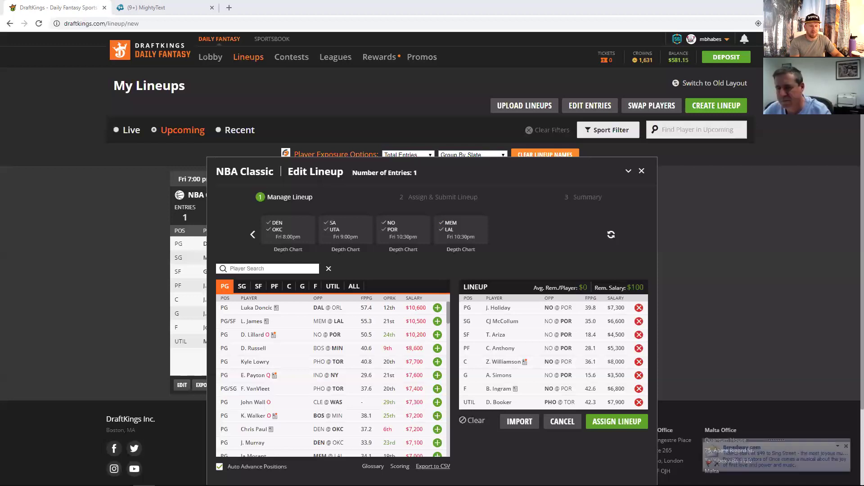
{"action": "left_click", "coordinate": [846, 447]}
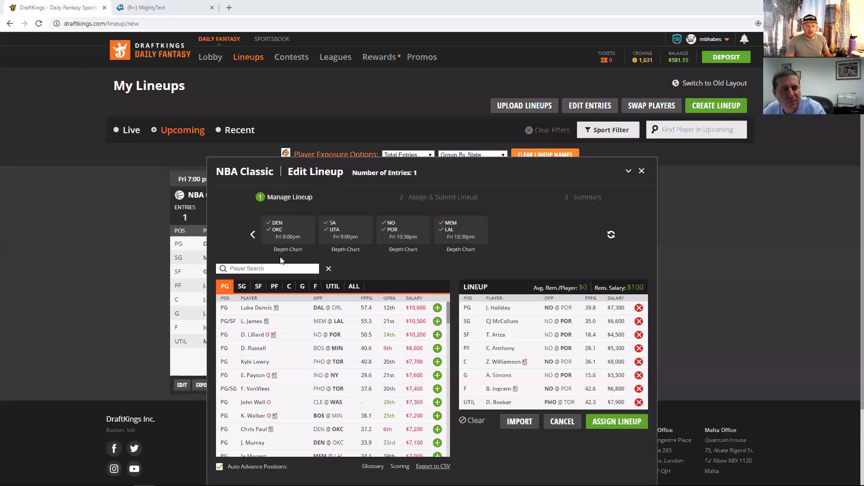
{"action": "left_click", "coordinate": [252, 234]}
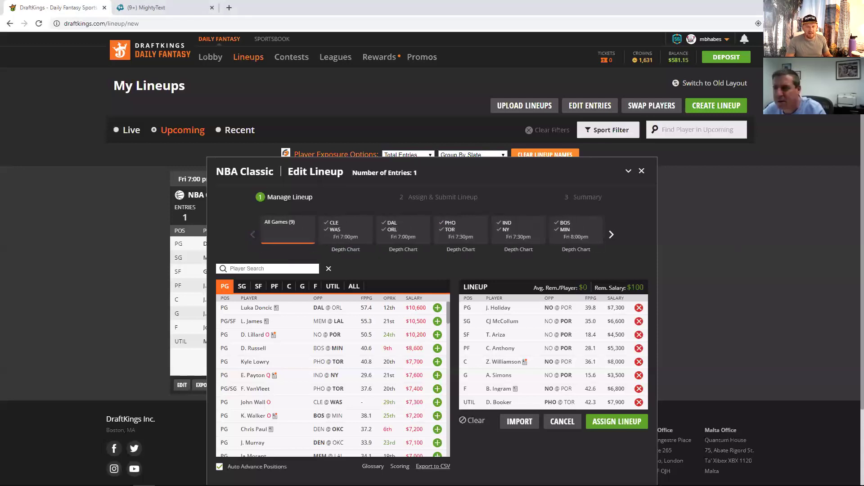